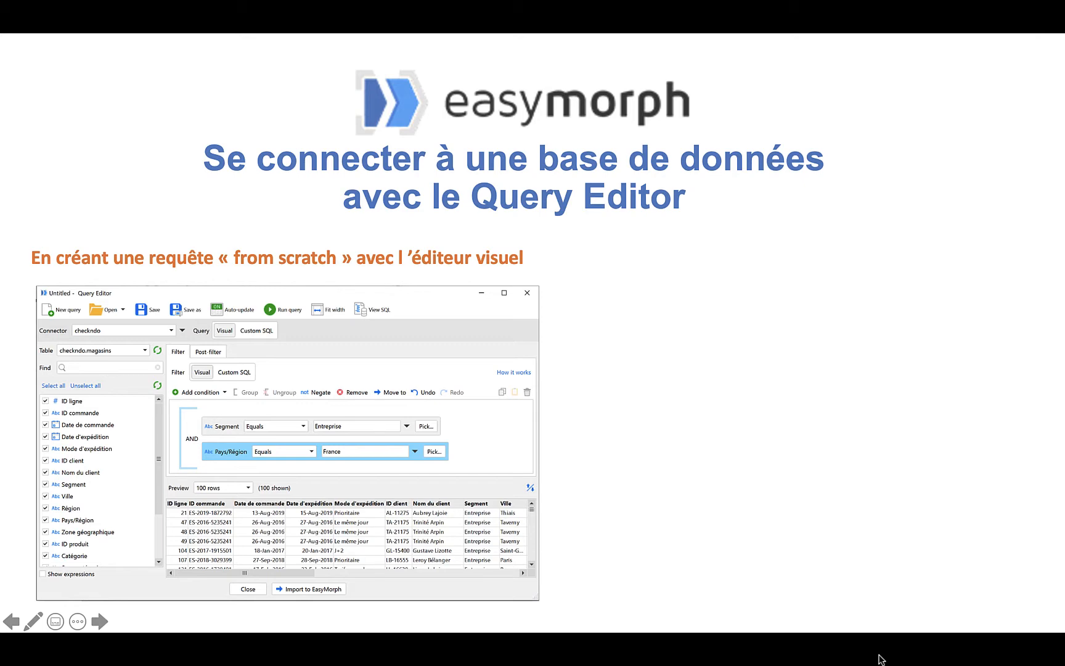
key(Right)
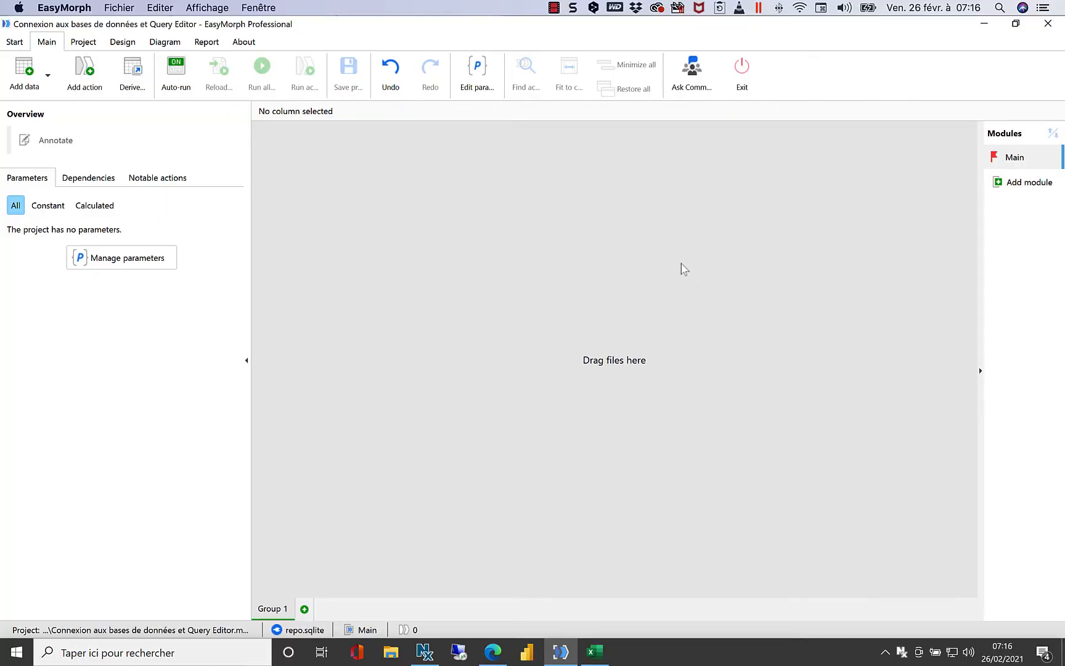
Step: Start a new database connector and list the available connector types
click(48, 75)
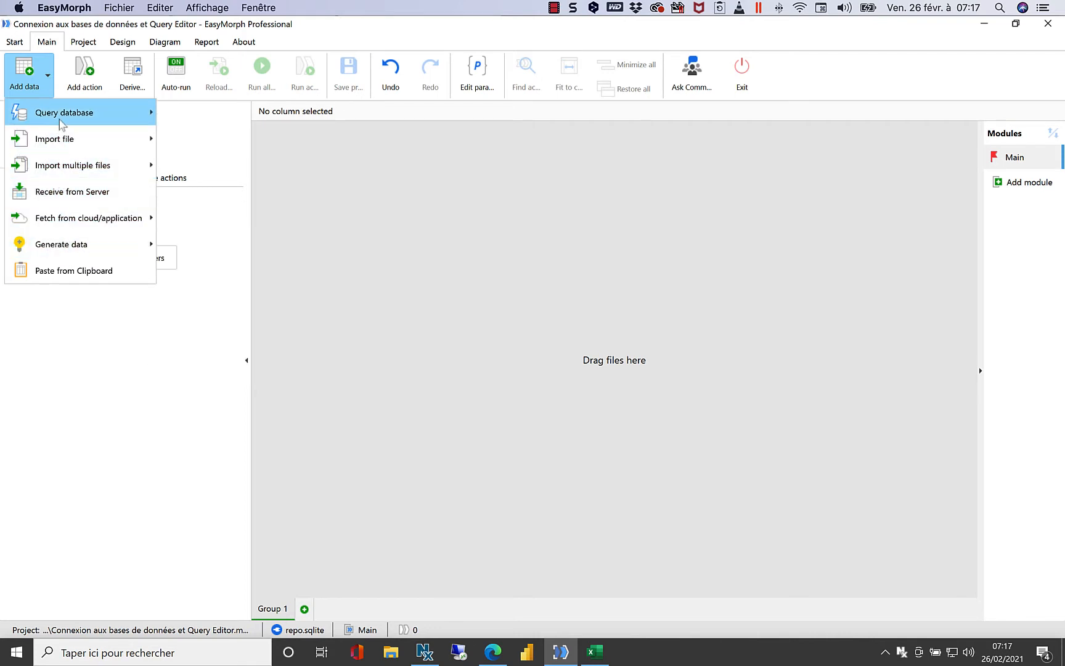
mouse_move(61, 119)
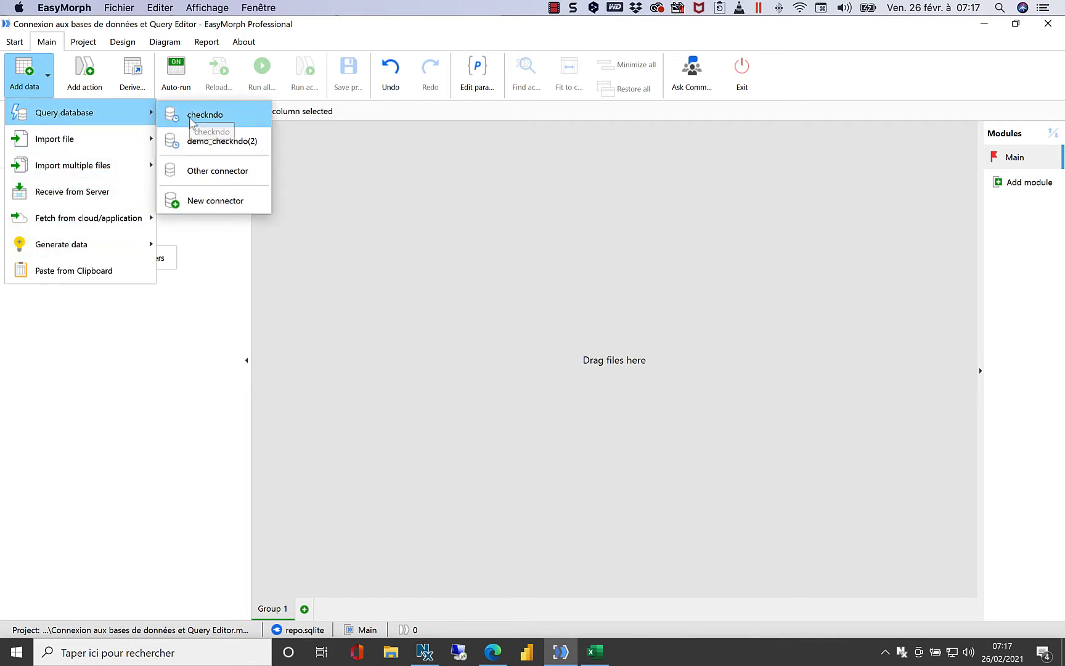
click(192, 201)
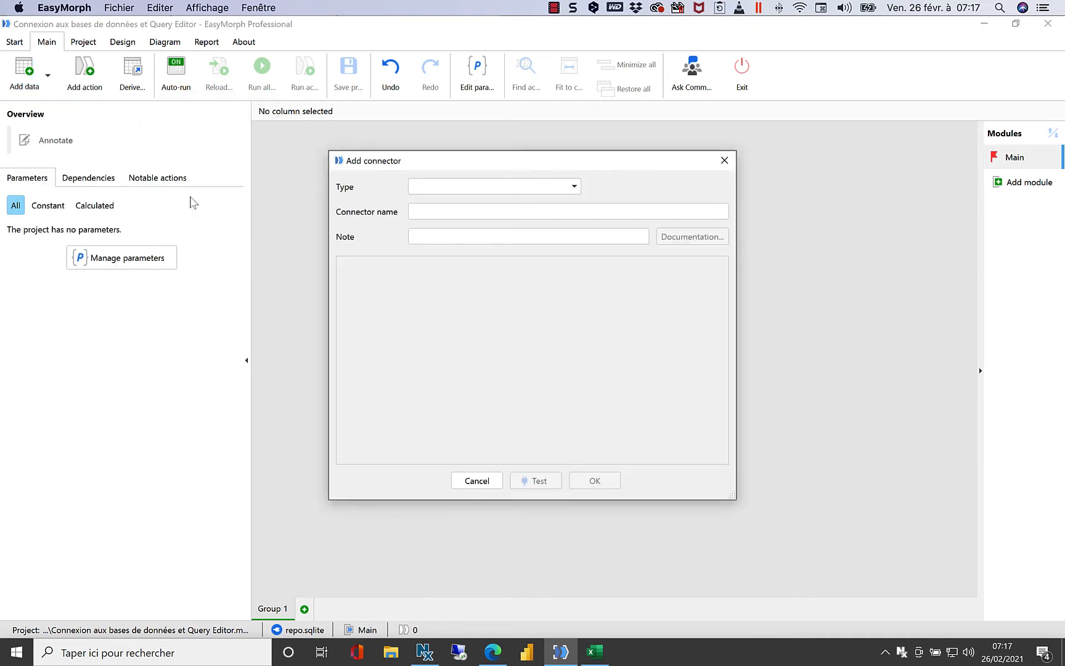
click(459, 188)
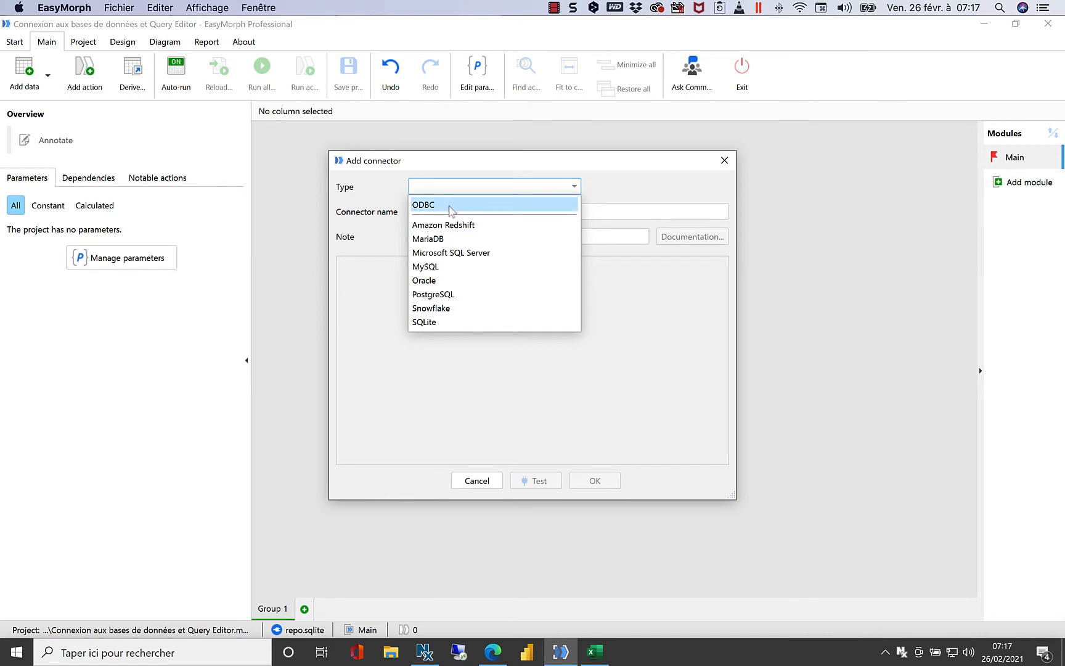
Step: Start a database query with the checkndo connector in a maximized editor and load the checkndo.magasins table
click(25, 71)
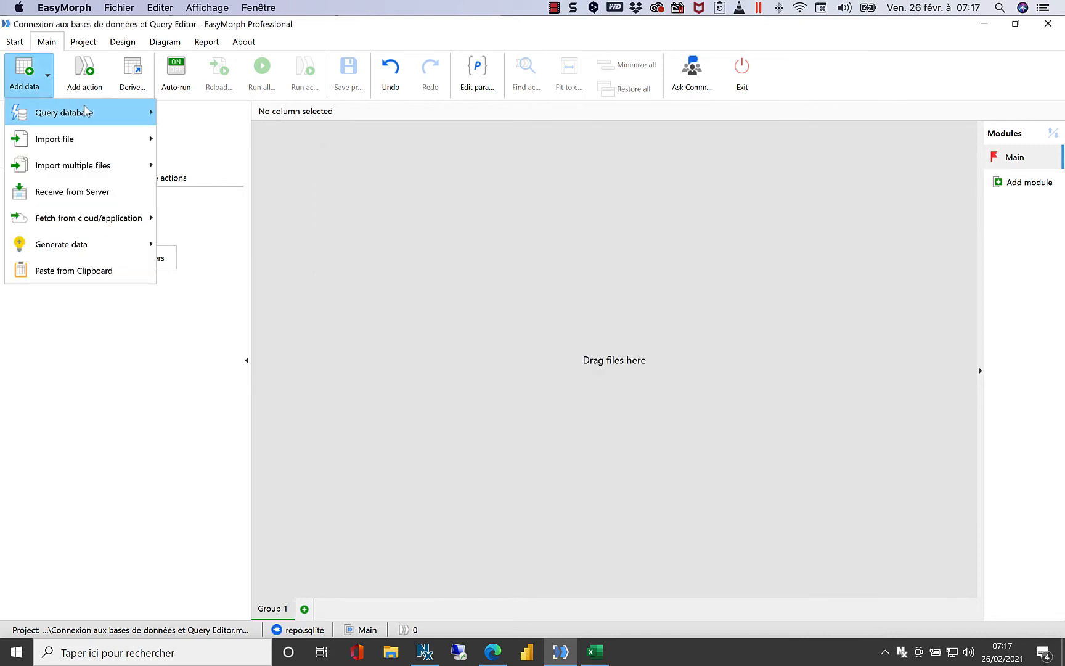
mouse_move(92, 111)
click(177, 115)
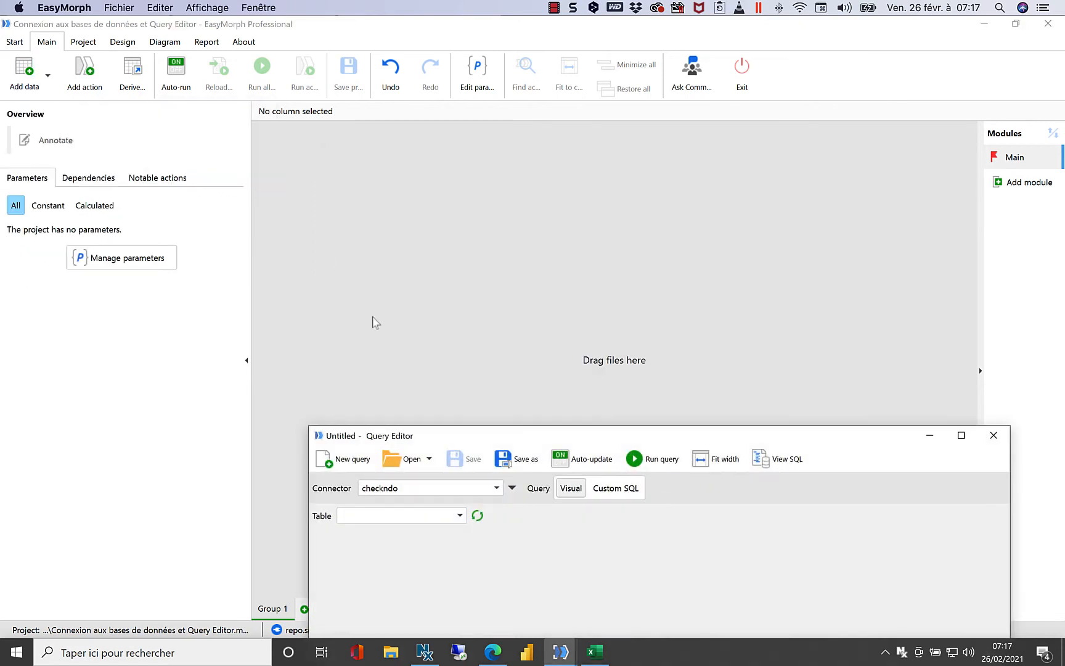
click(961, 435)
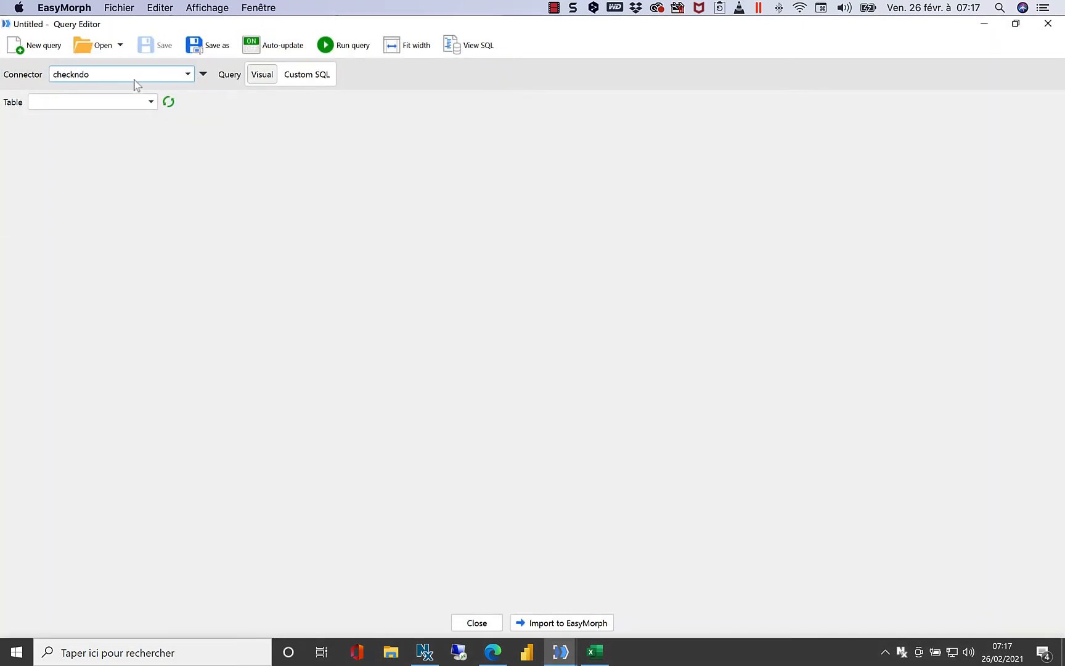
click(150, 101)
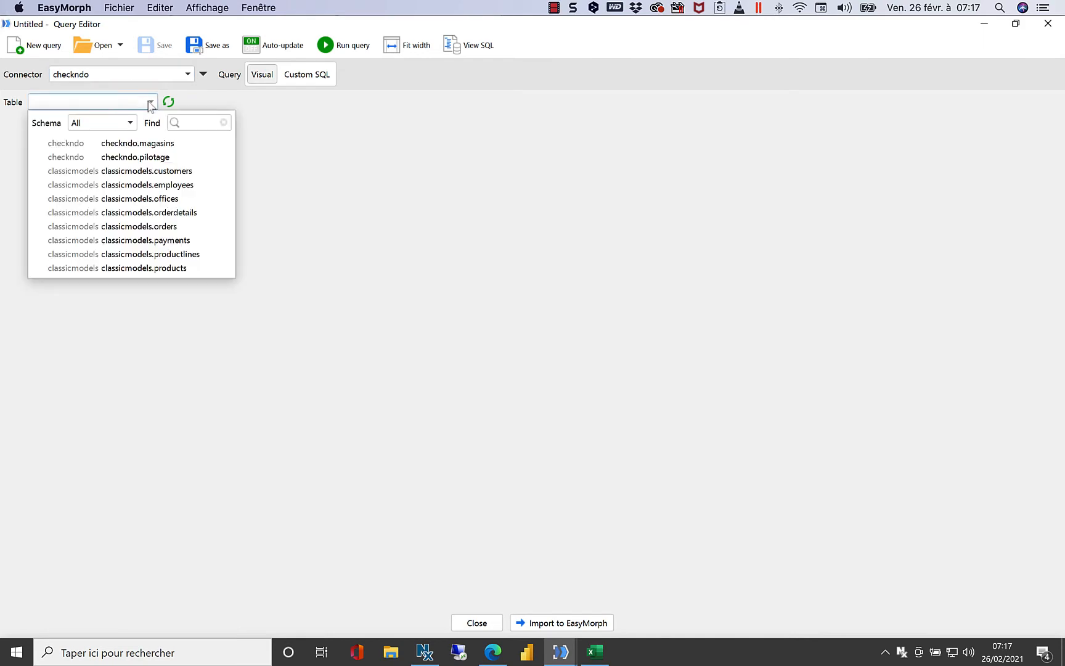
click(149, 144)
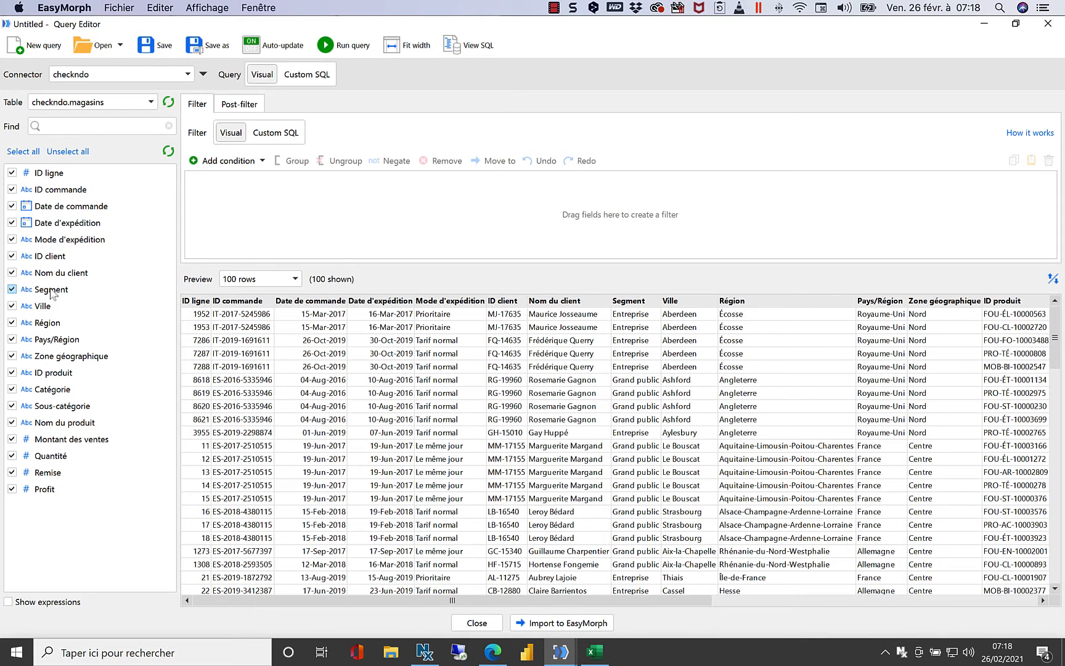
Step: Filter the query on Segment equals Entreprise and import the result into the project
drag(266, 197, 262, 198)
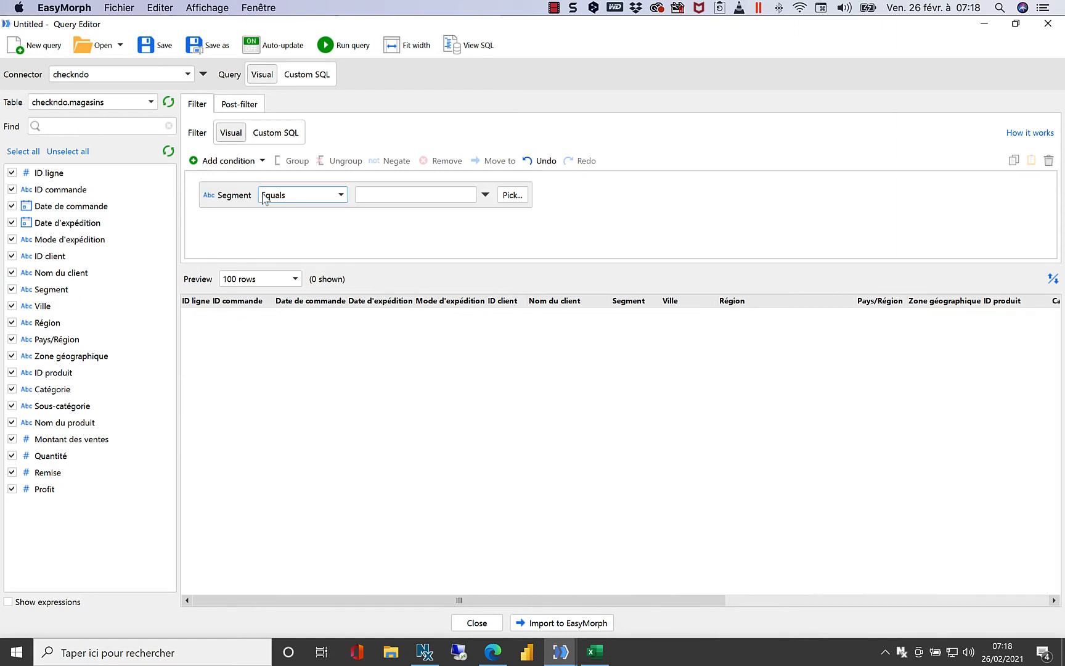
click(512, 195)
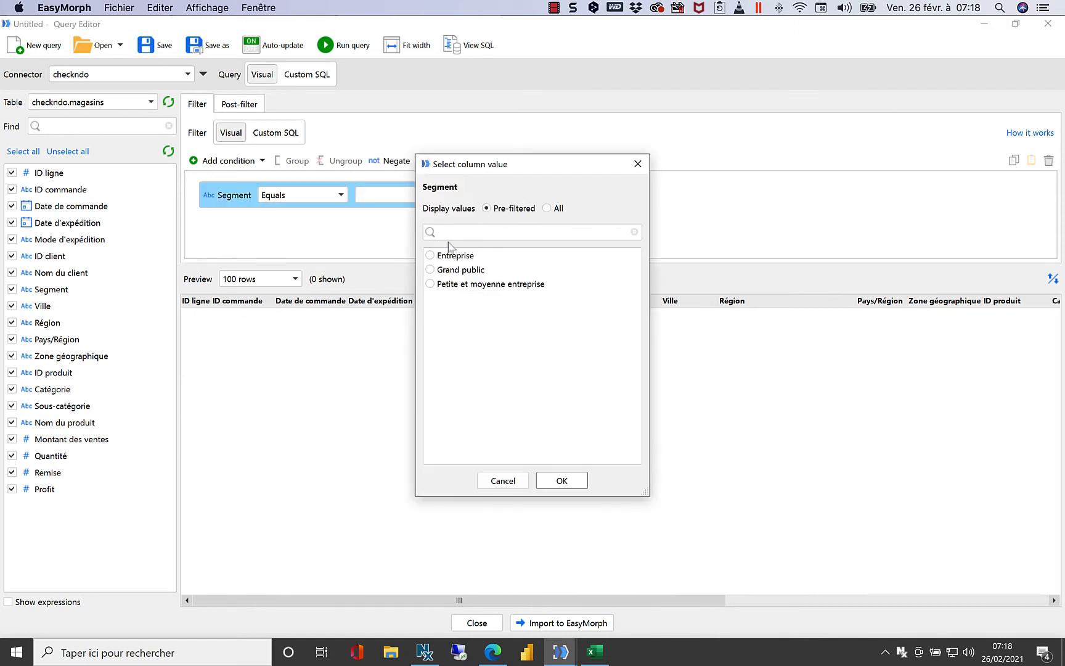
click(430, 255)
click(554, 481)
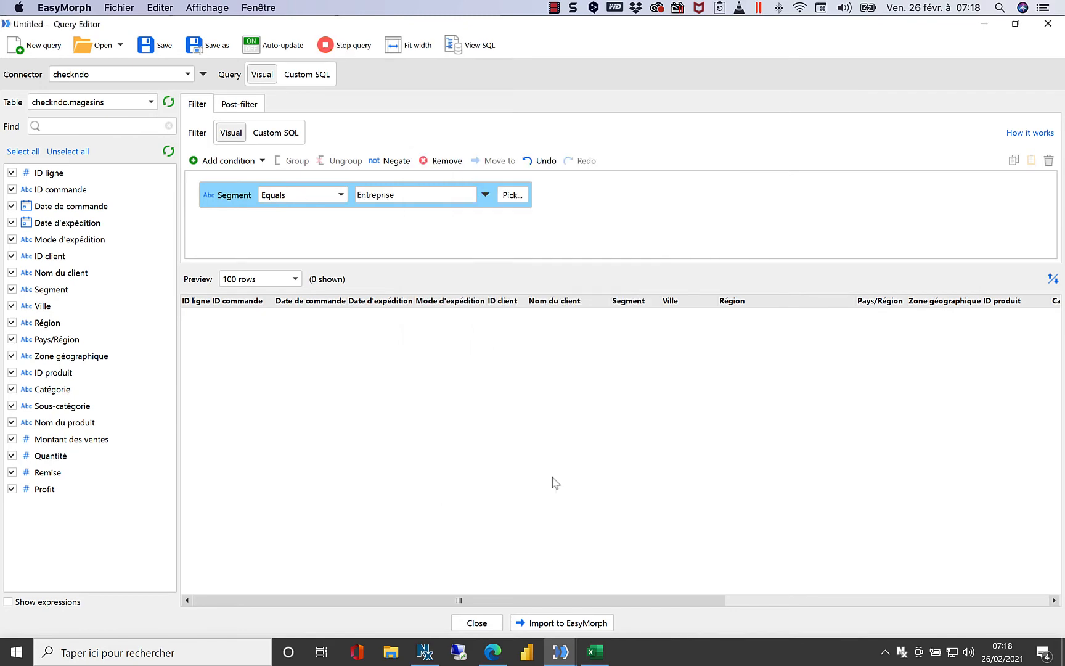
click(551, 621)
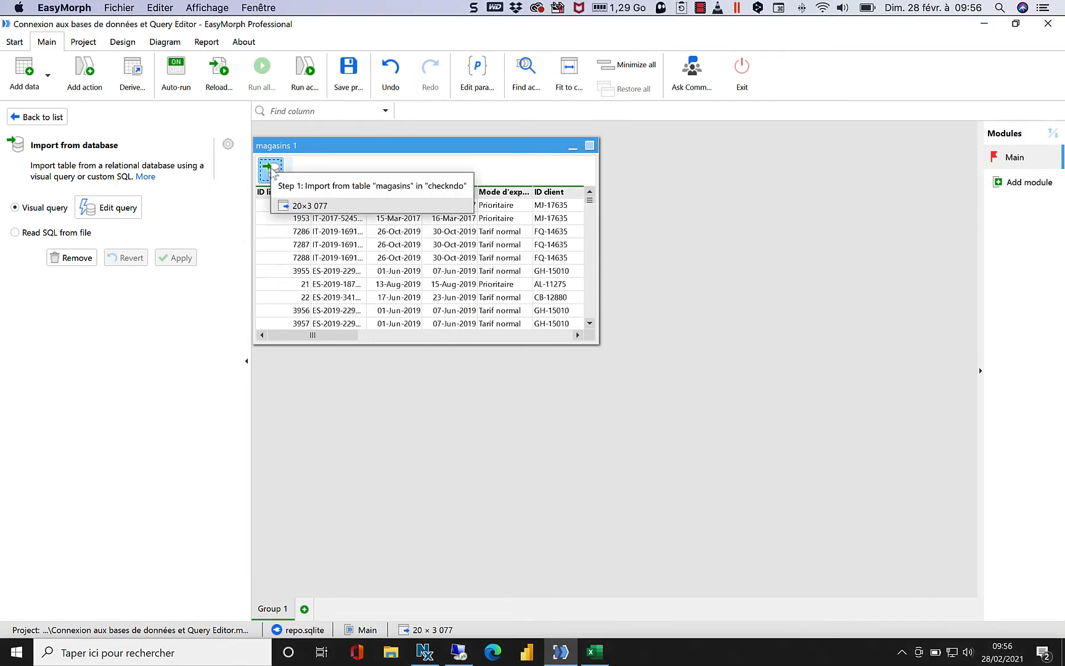
Step: Reopen the magasins import query for editing and add a Date de commande condition with the value 01/01/2019
click(125, 214)
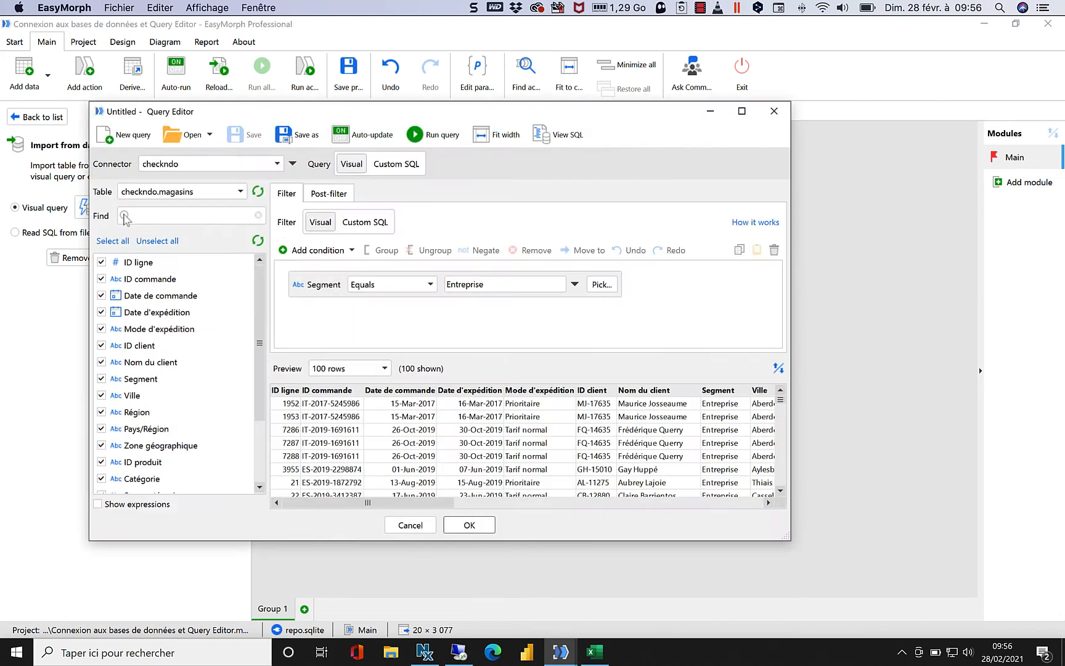
click(377, 392)
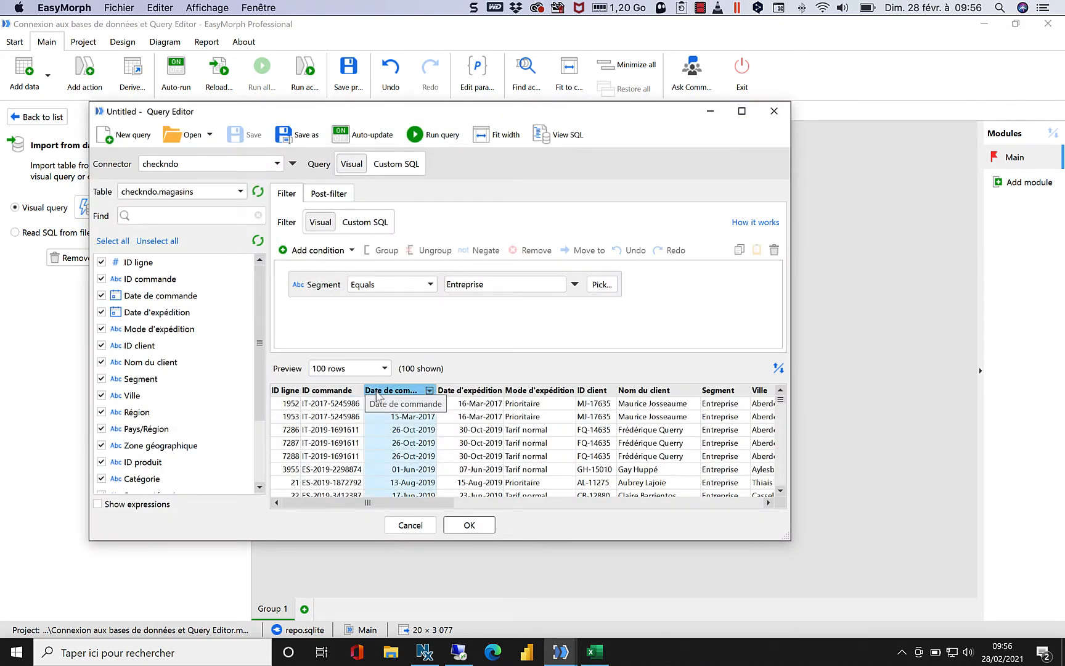
drag(377, 394, 376, 334)
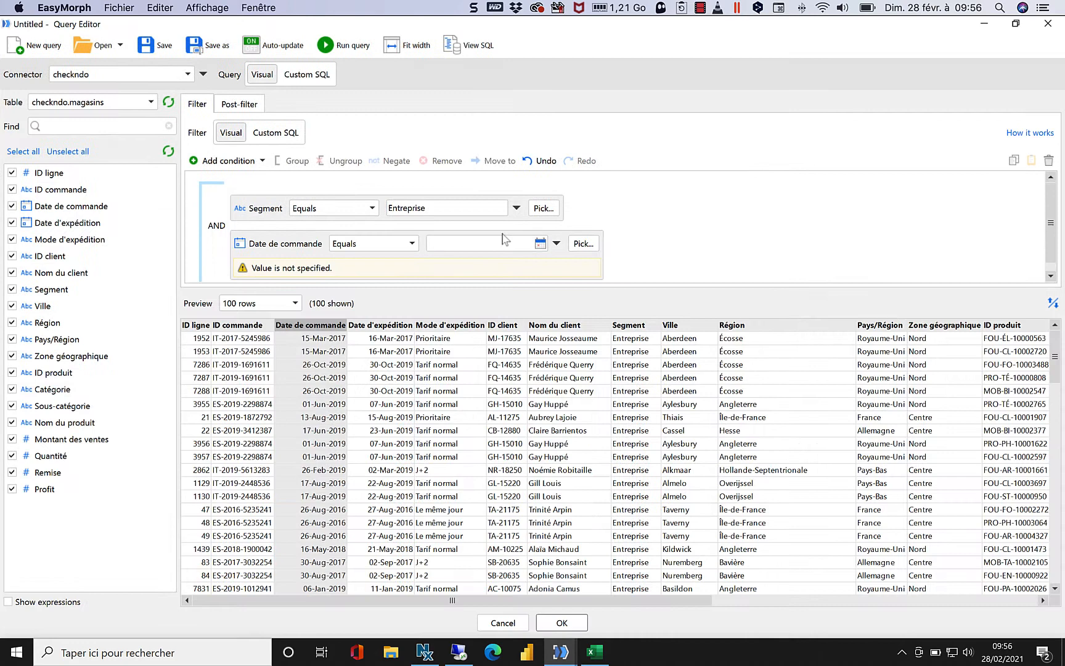
click(488, 248)
text(01/01/2019)
click(540, 244)
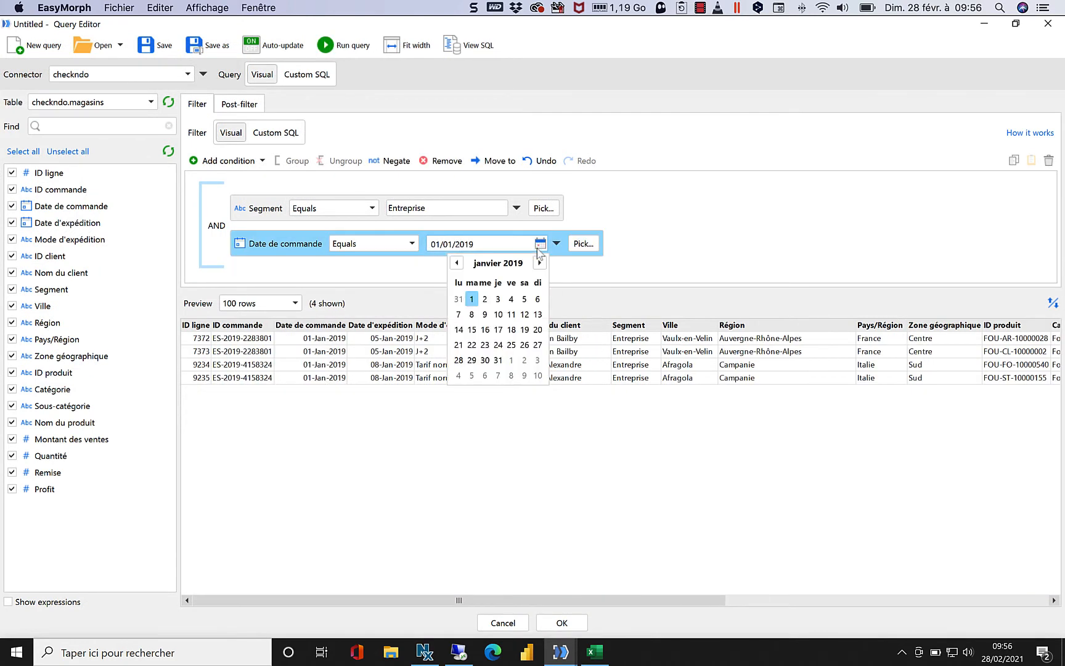
Step: Change the Date de commande condition to Greater than and make it inclusive
click(411, 243)
click(365, 292)
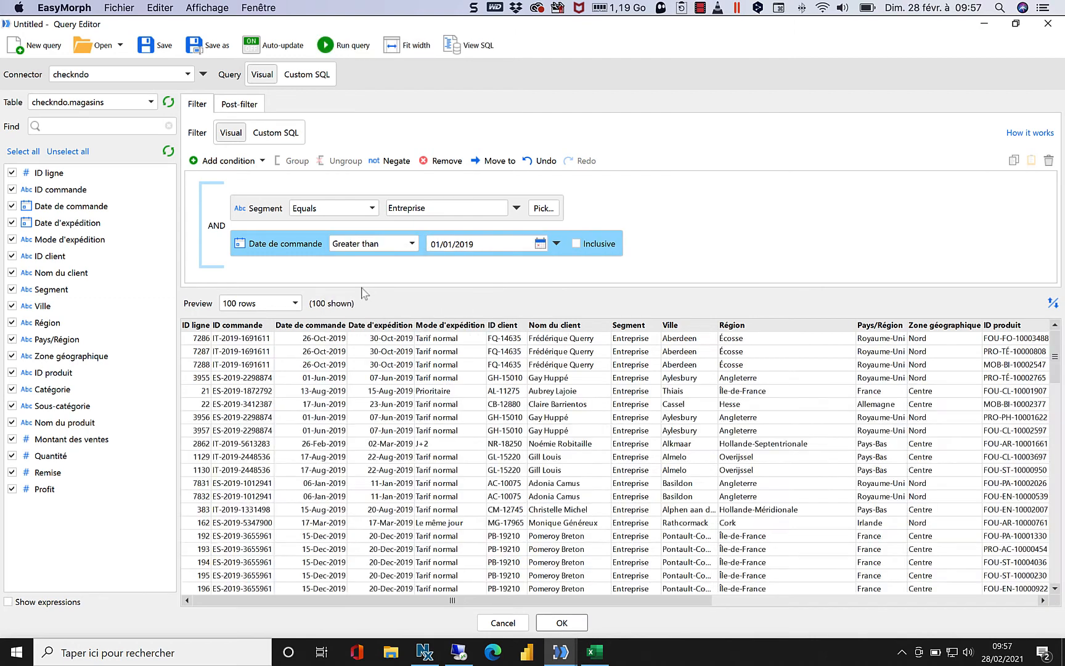
click(577, 243)
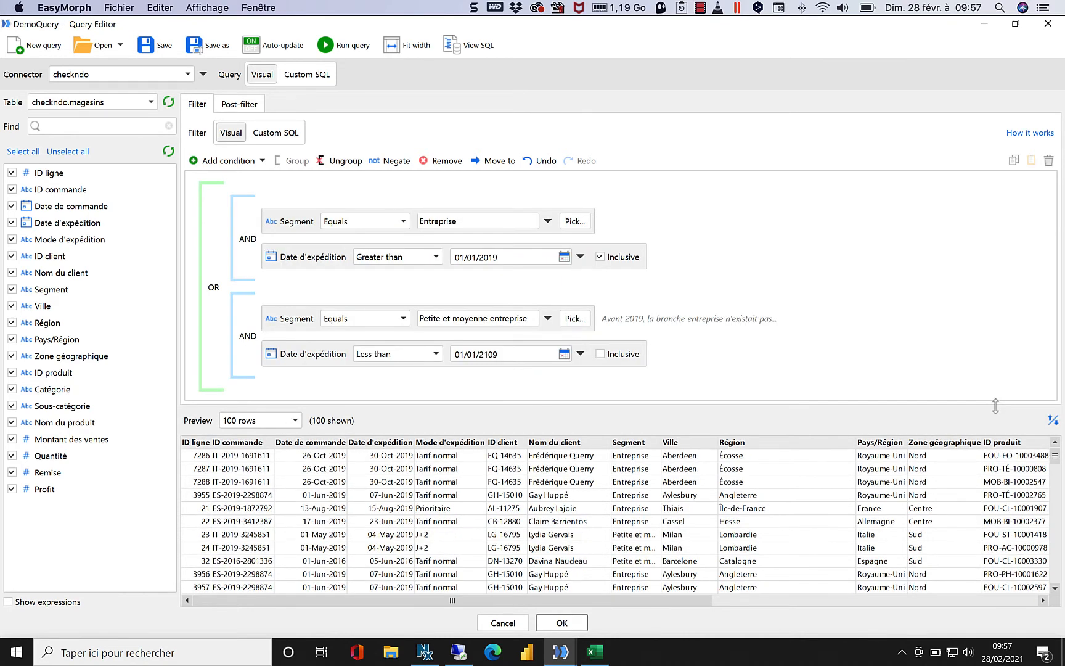
Step: View the annotation on the Petite et moyenne entreprise segment condition and close it without editing
right_click(293, 320)
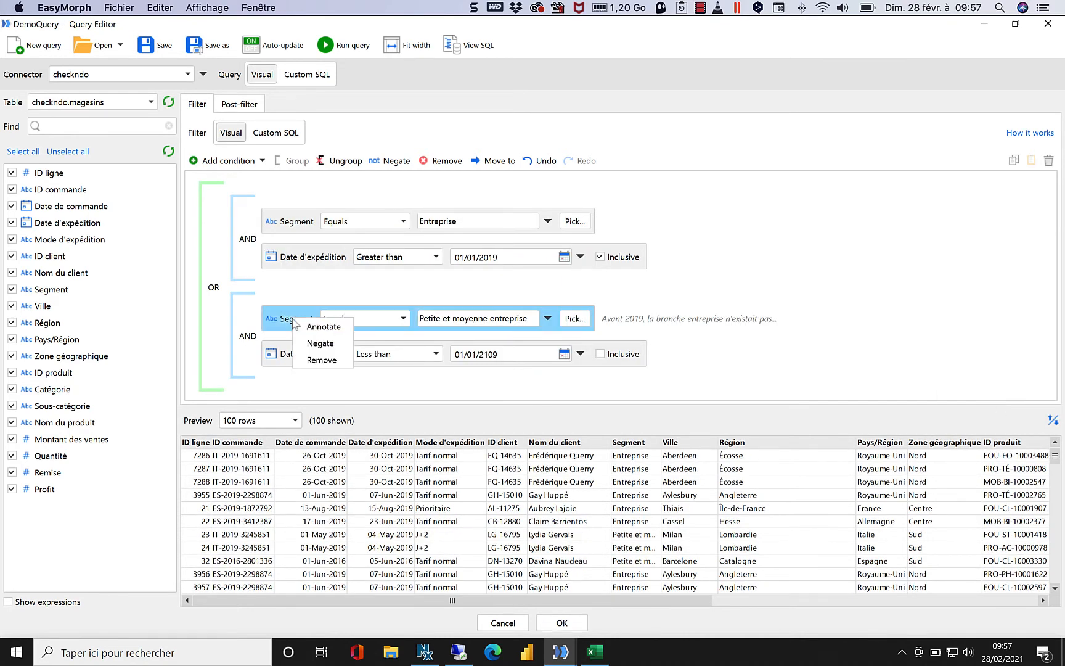
click(315, 326)
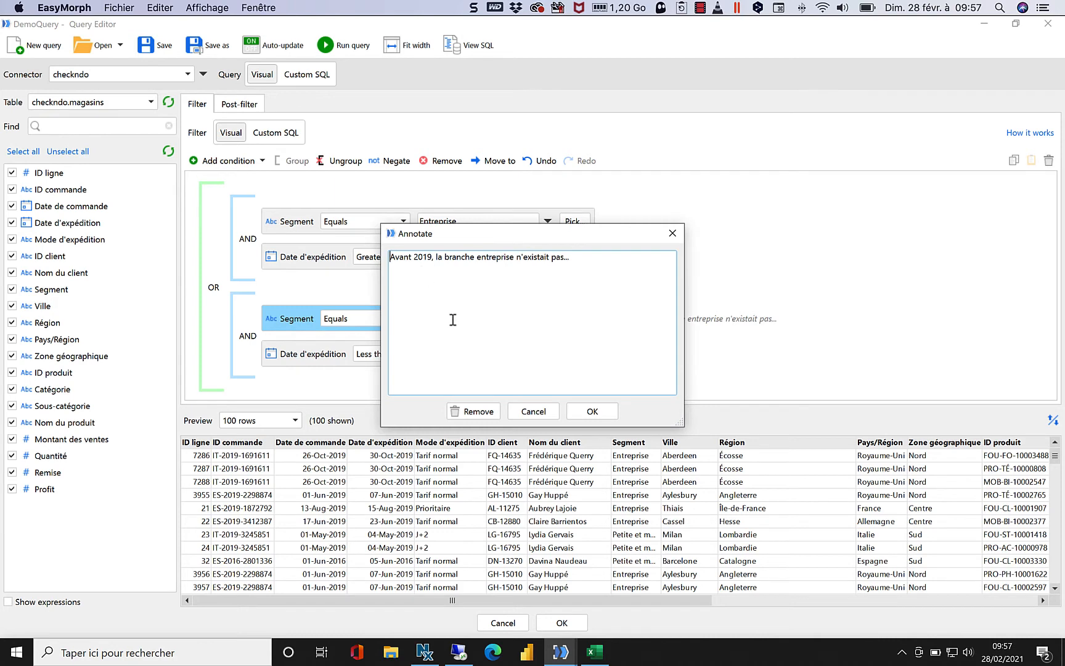
click(534, 417)
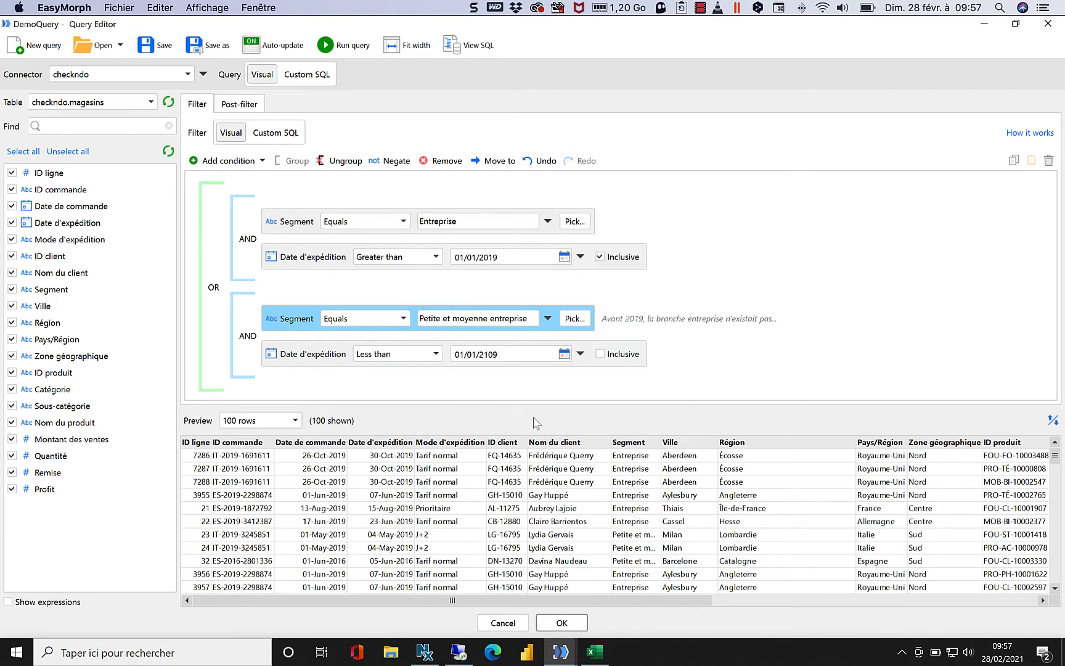
Step: Show DemoQuery as custom SQL and enlarge the SQL text area to read the whole statement
click(305, 79)
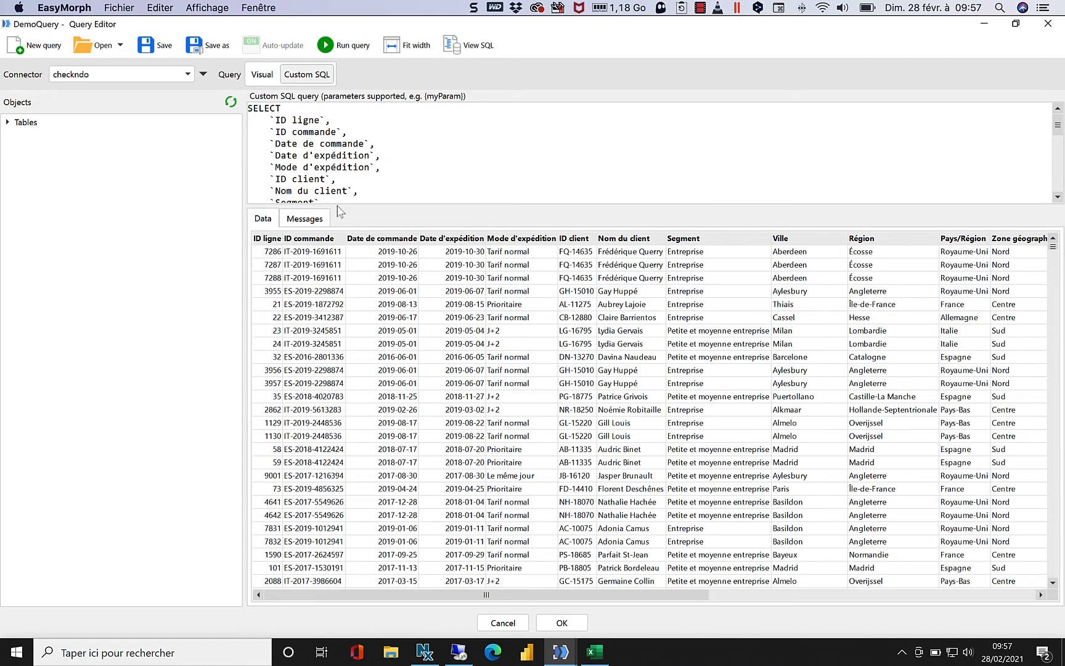
drag(337, 207, 342, 491)
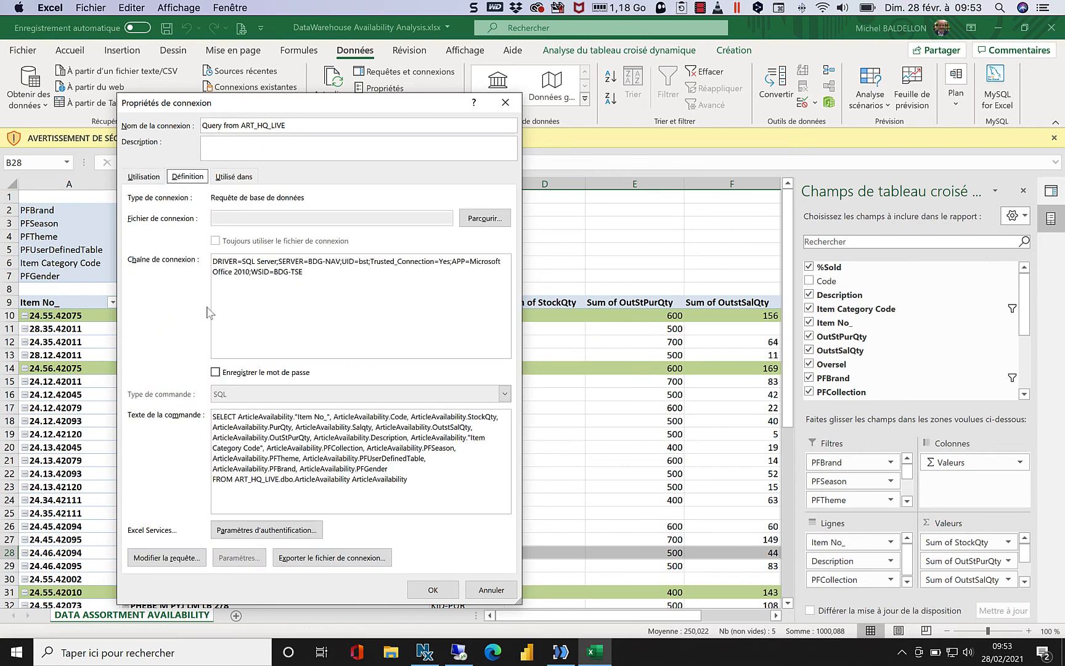
Step: In Excel, select the SQL command text in the properties of the Query from ART_HQ_LIVE connection
drag(214, 416, 417, 487)
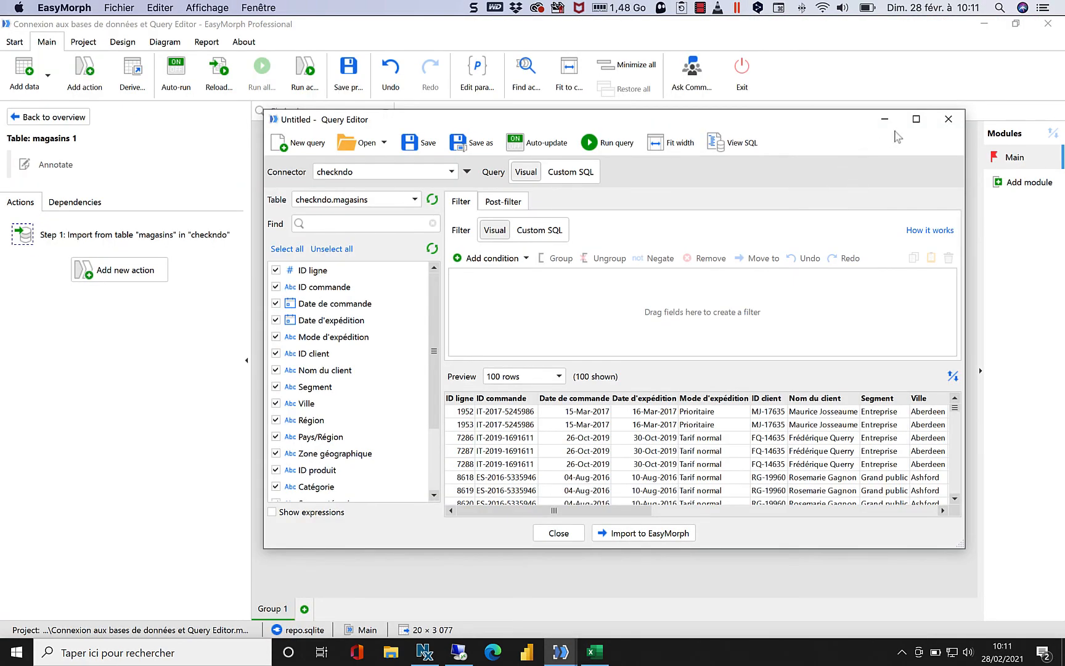
Step: In EasyMorph's maximized Query Editor, keep only the Pays/Région and Quantité fields of checkndo.magasins selected
click(916, 119)
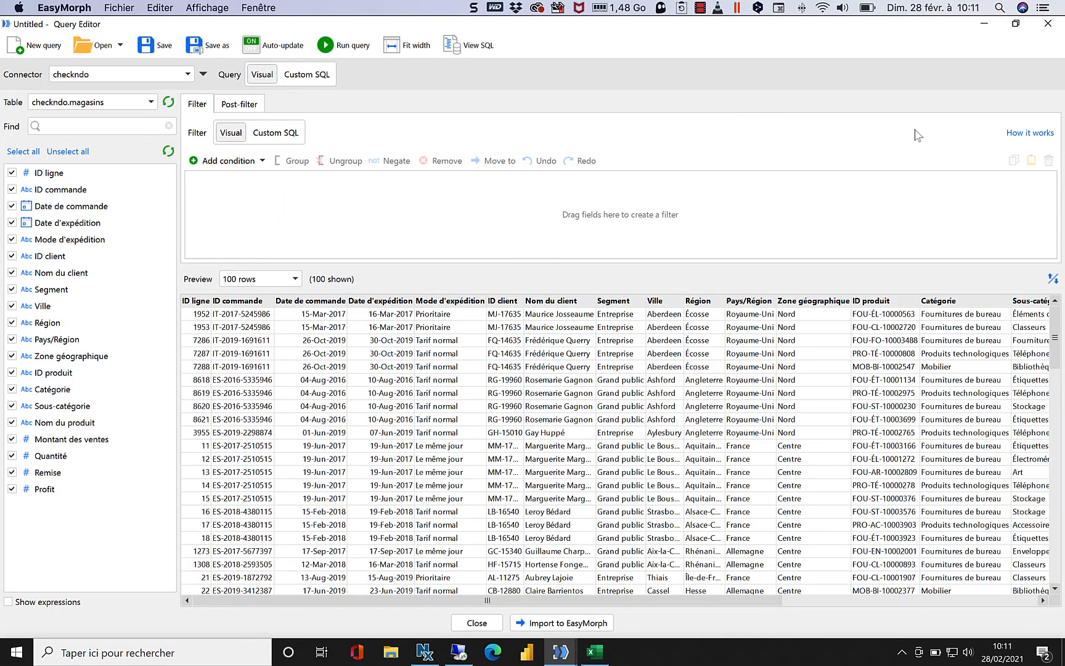
click(77, 153)
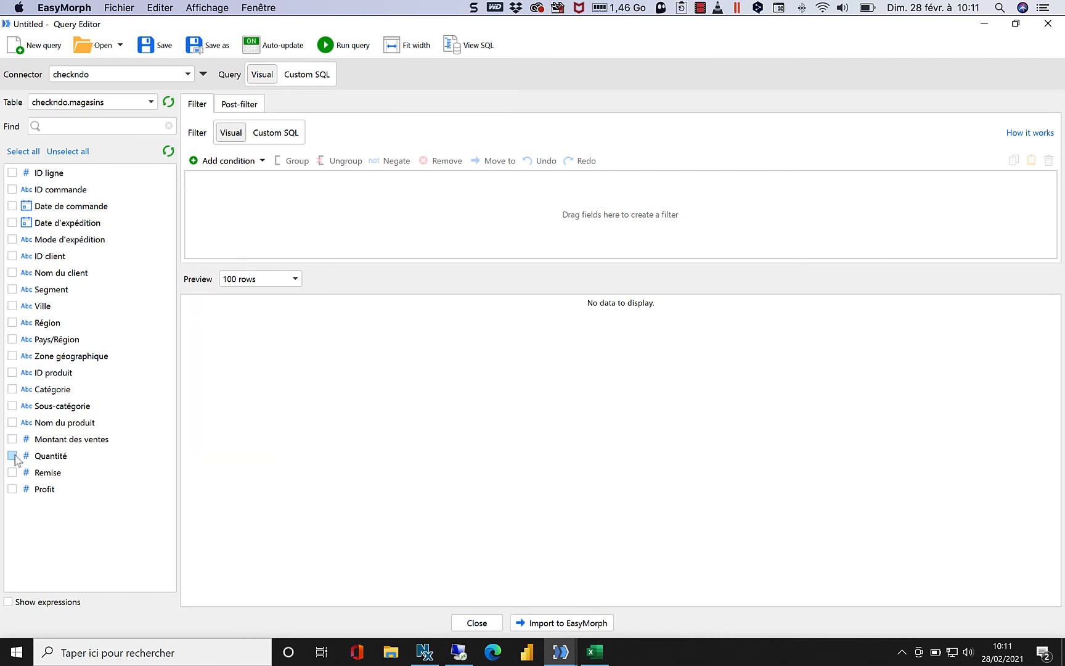
click(12, 456)
click(12, 339)
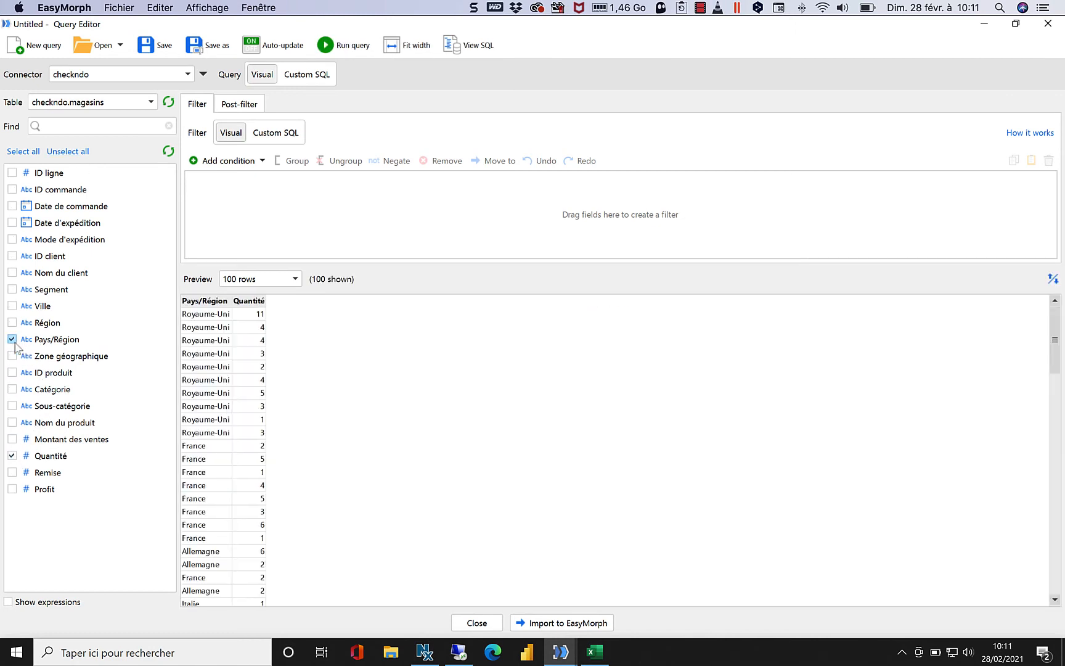
Step: Aggregate the Quantité column by sum and sort it in descending order
click(259, 300)
mouse_move(320, 370)
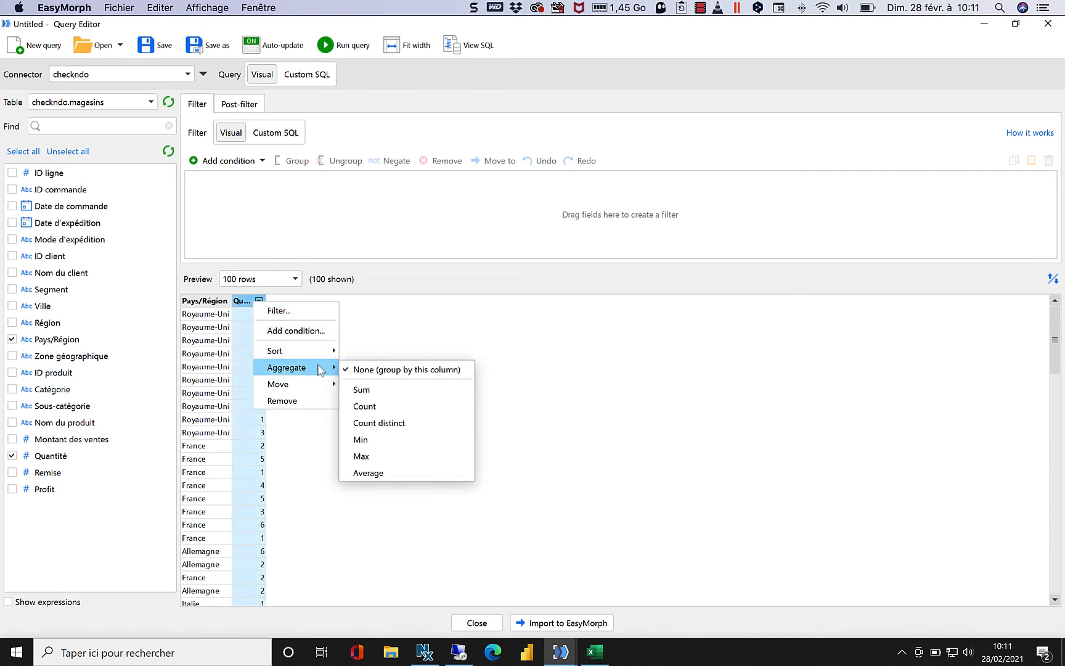
click(364, 389)
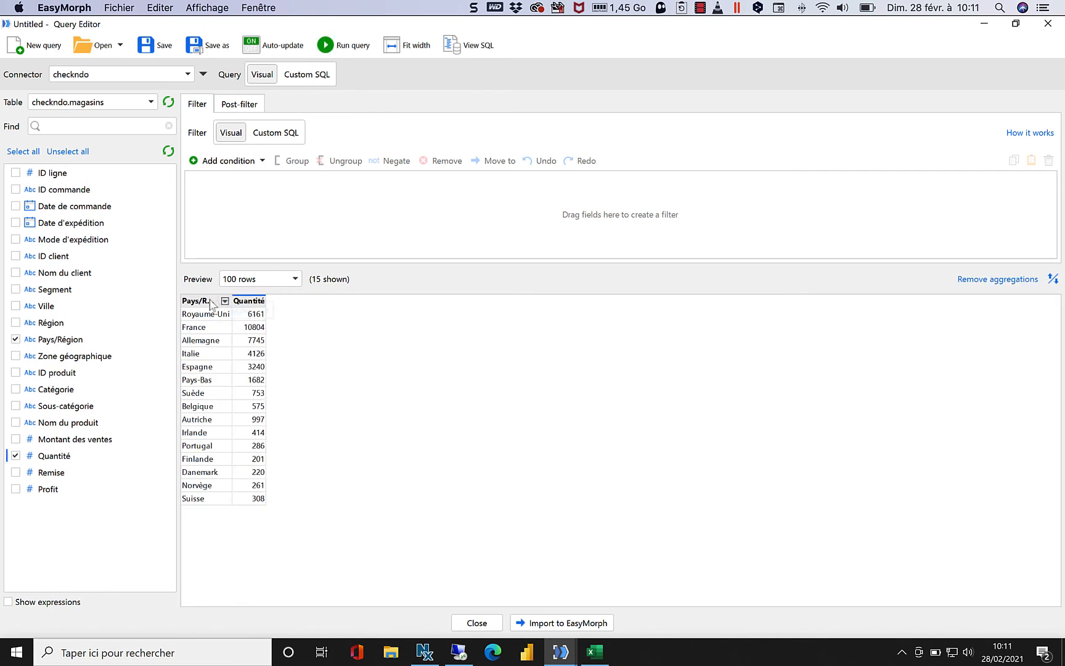
click(246, 304)
mouse_move(290, 351)
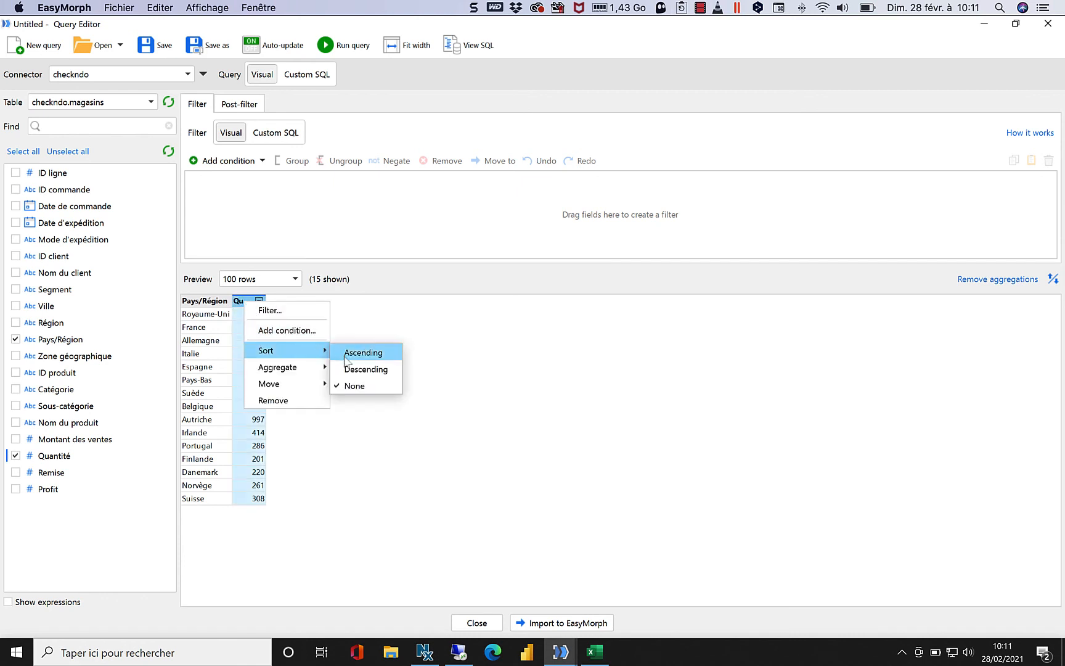
click(352, 372)
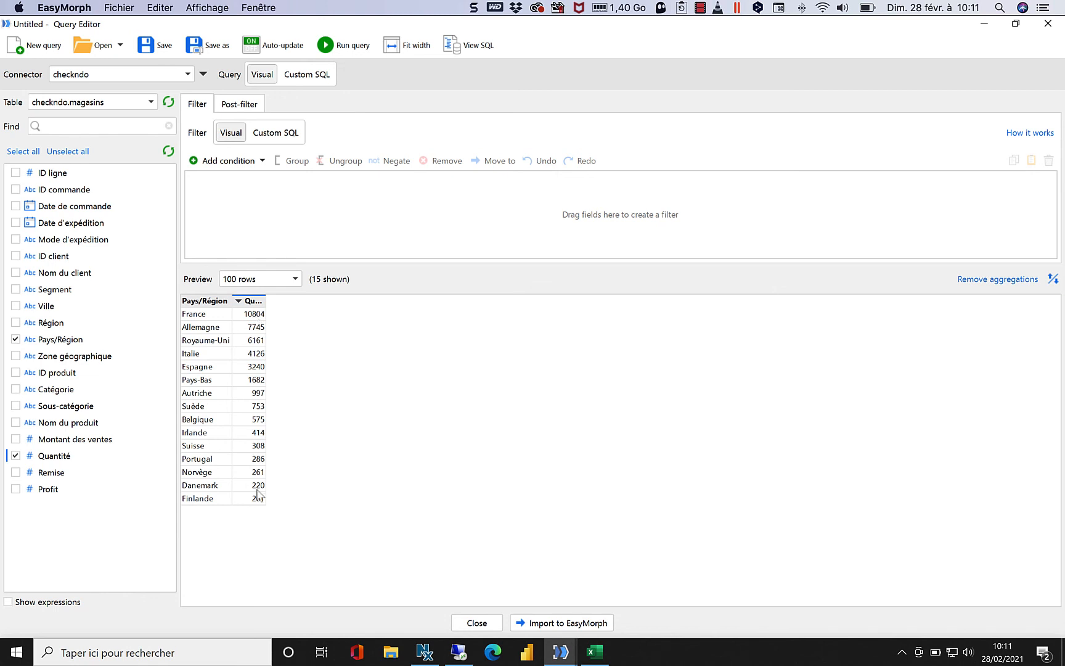
Step: Add a post-filter keeping rows with Quantité greater than 1500, and widen the Quantité preview column
click(246, 109)
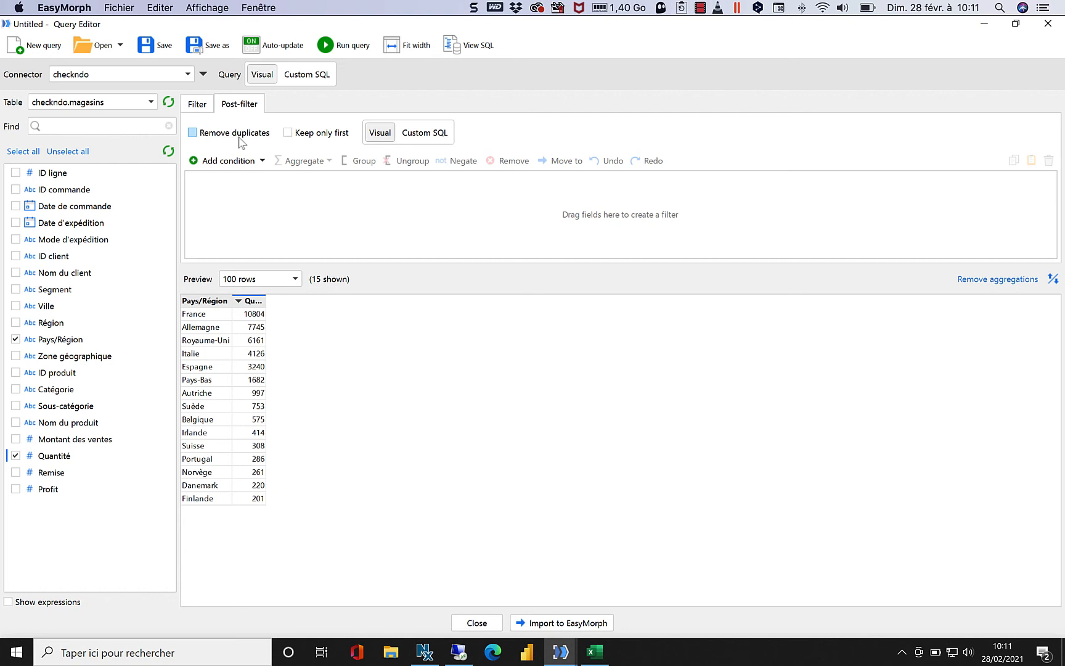
drag(249, 300, 252, 221)
click(325, 196)
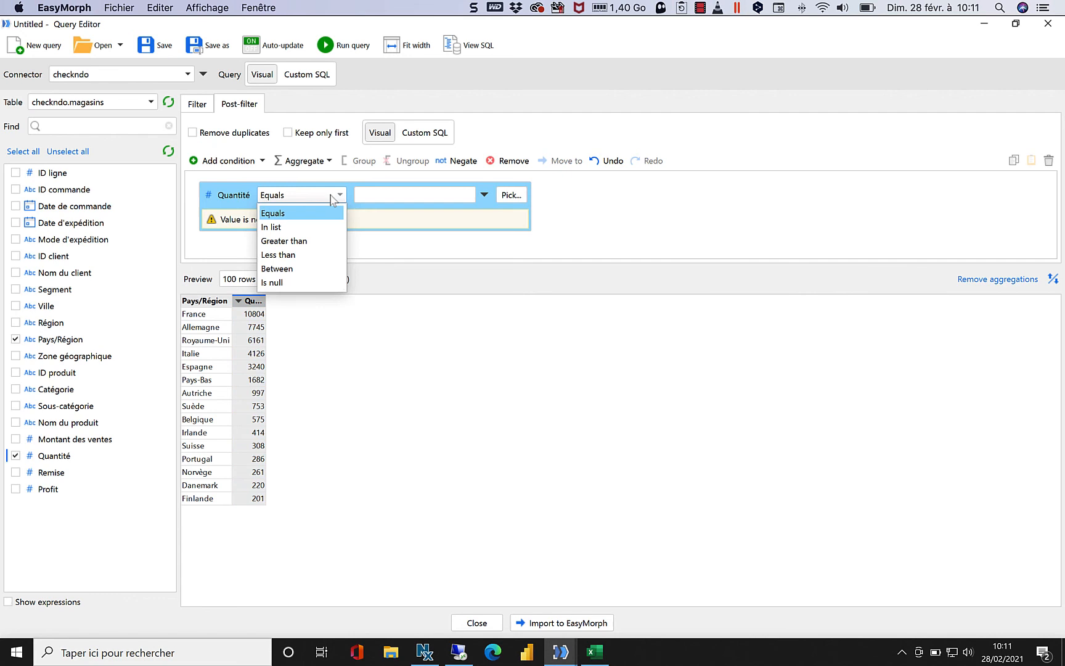
click(316, 247)
click(390, 196)
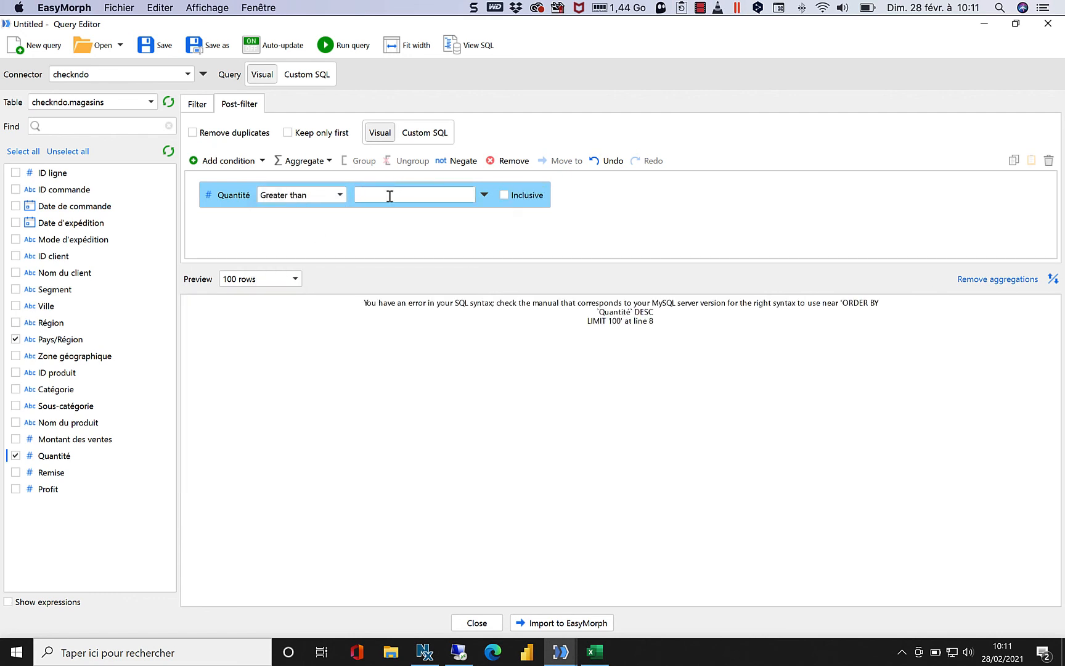
text(1500)
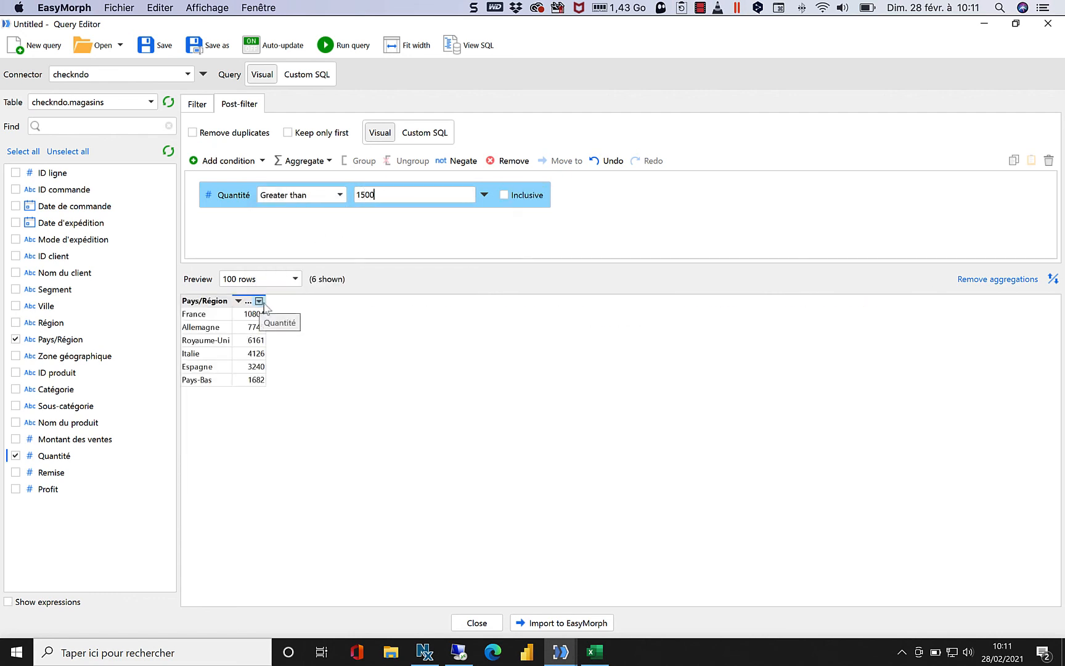
drag(266, 299, 324, 300)
Step: Convert the aggregated query to custom SQL and import its result into the project
click(307, 74)
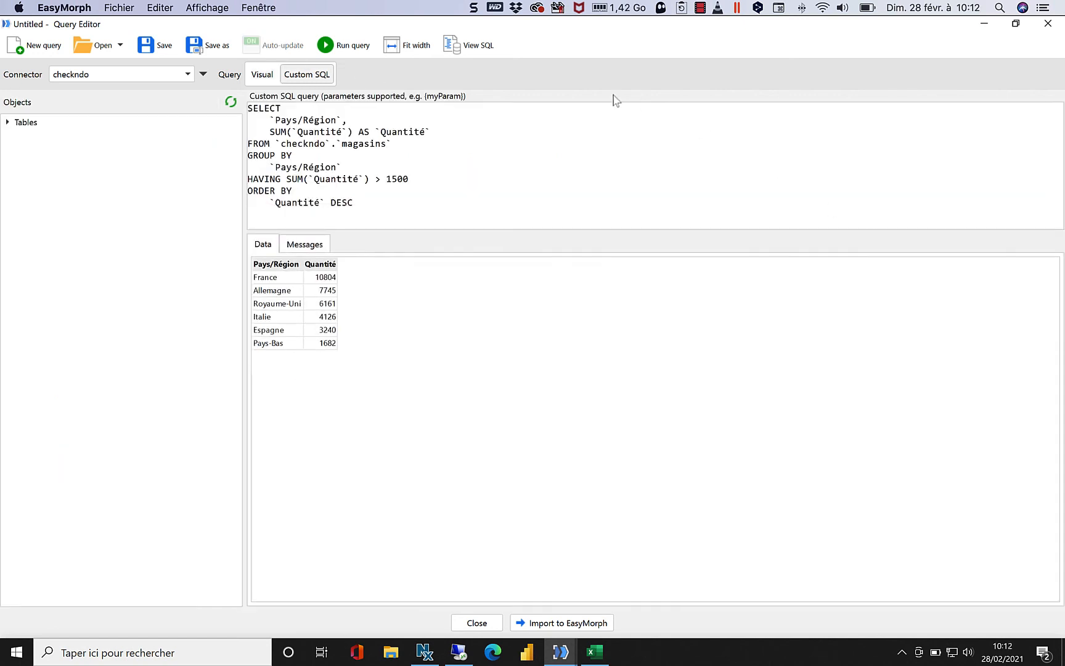
click(526, 618)
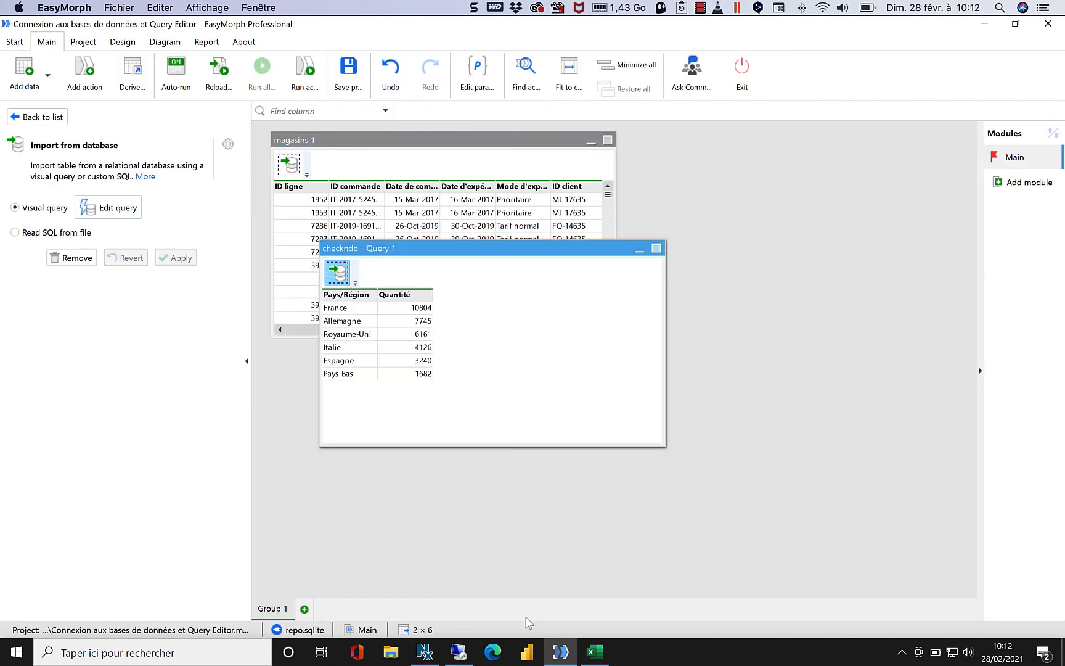